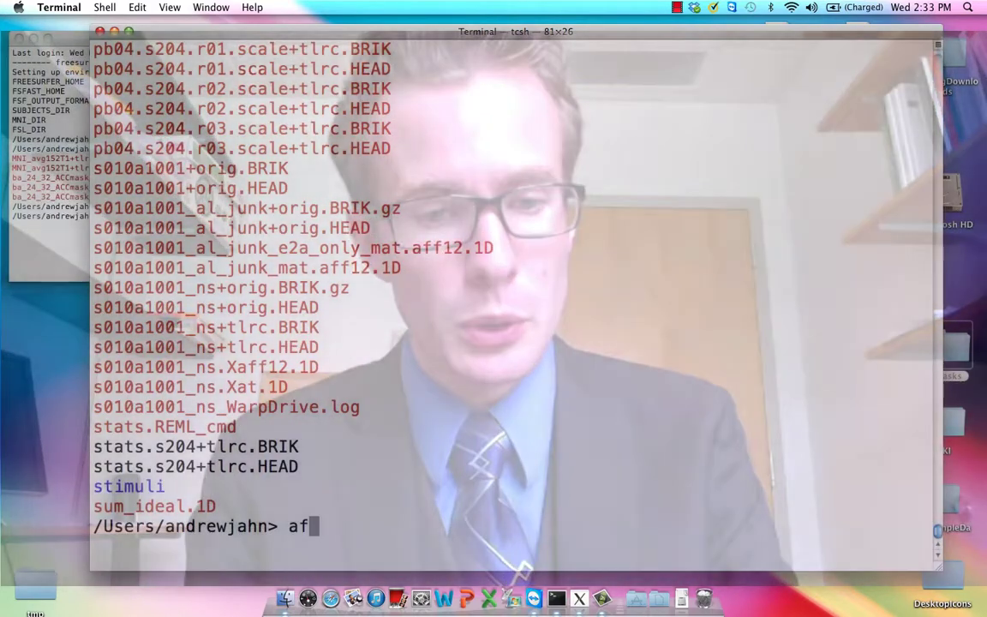
Launch AFNI and set anat_final.s204 as the underlay
text(ni)
key(Return)
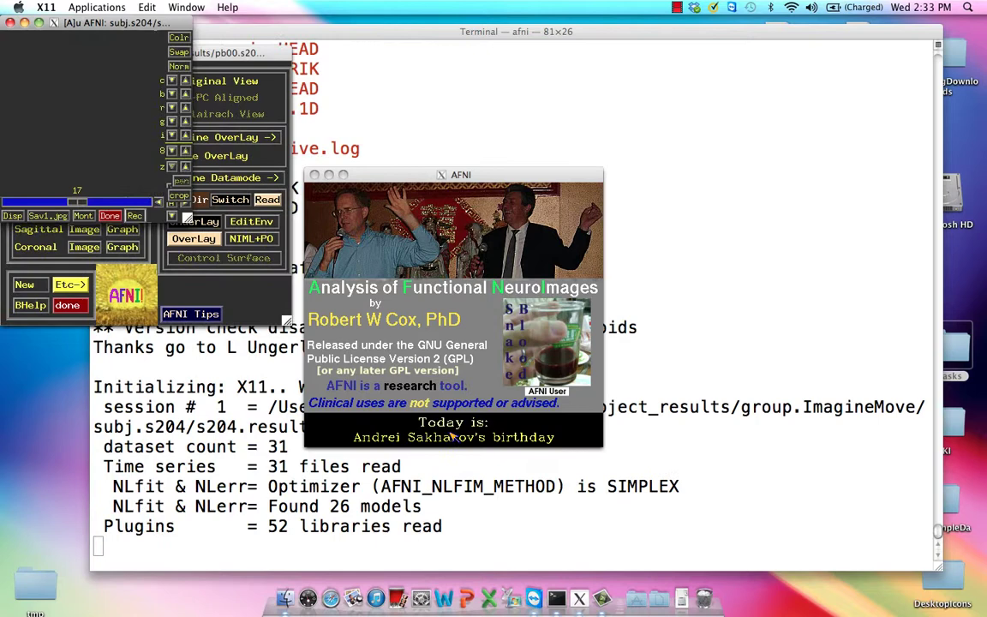
click(195, 222)
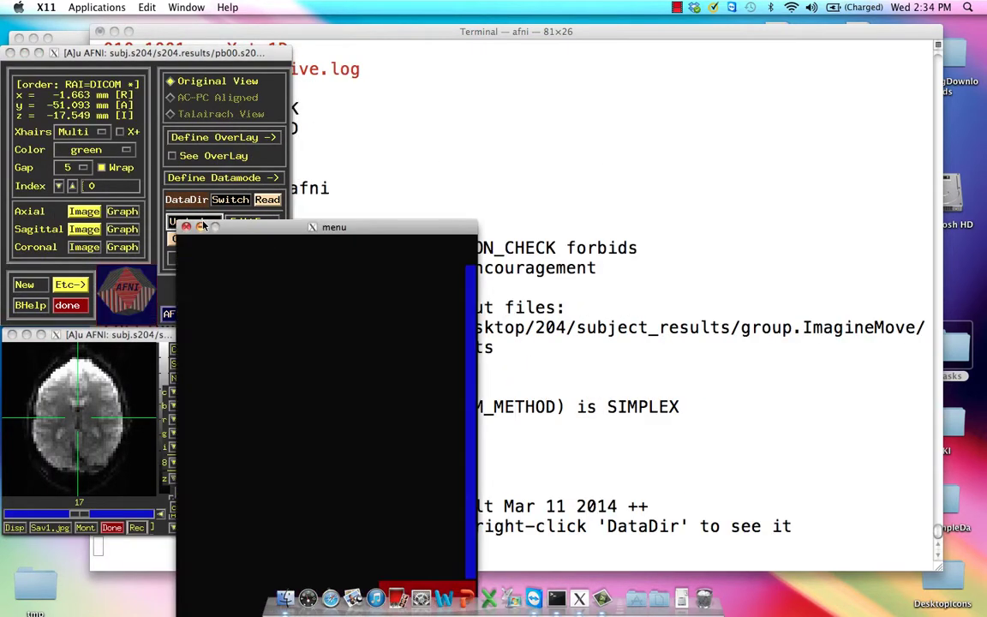
click(206, 299)
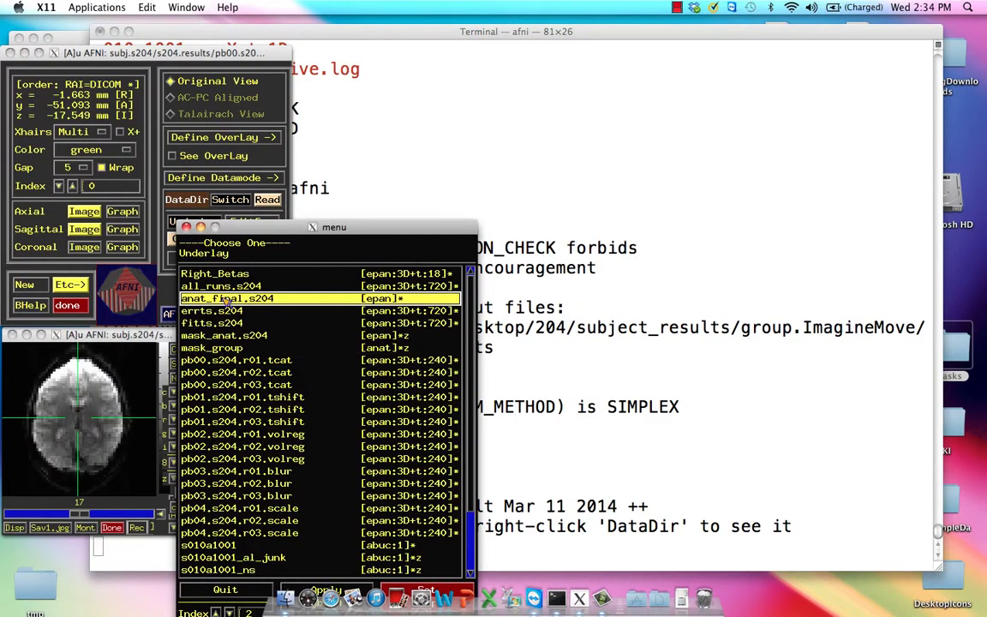
click(206, 257)
Load Left_Betas as both overlay and underlay, and open a sagittal graph window
click(190, 243)
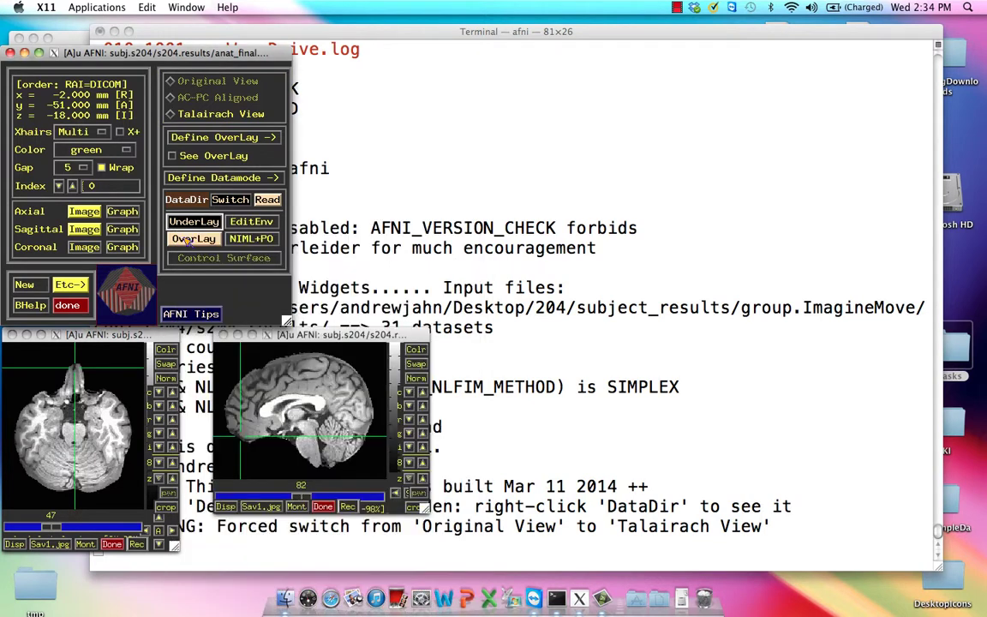
scroll(213, 402, down, 2)
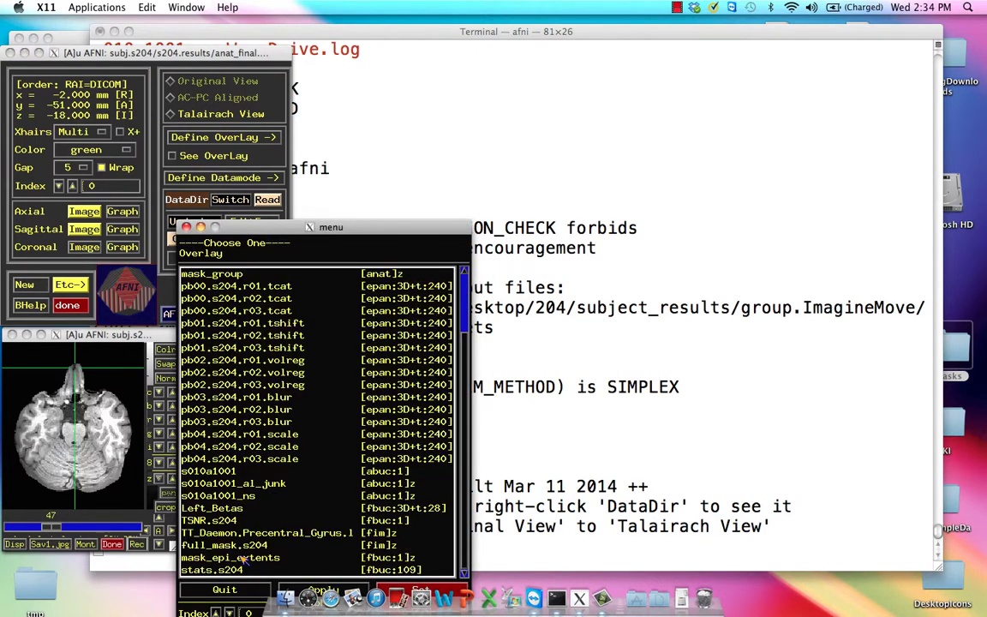
click(219, 508)
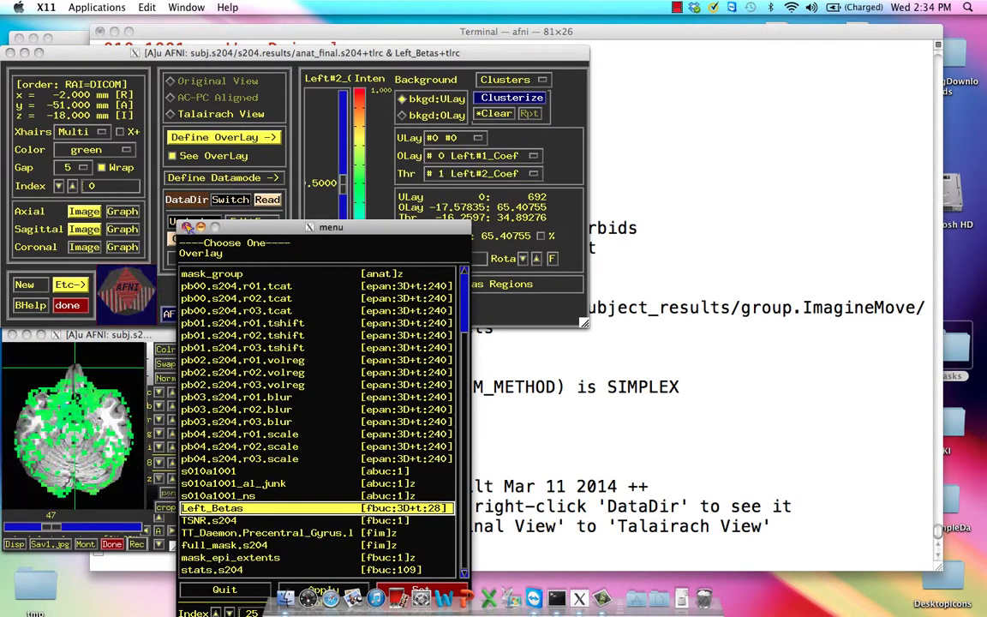
click(175, 239)
click(177, 222)
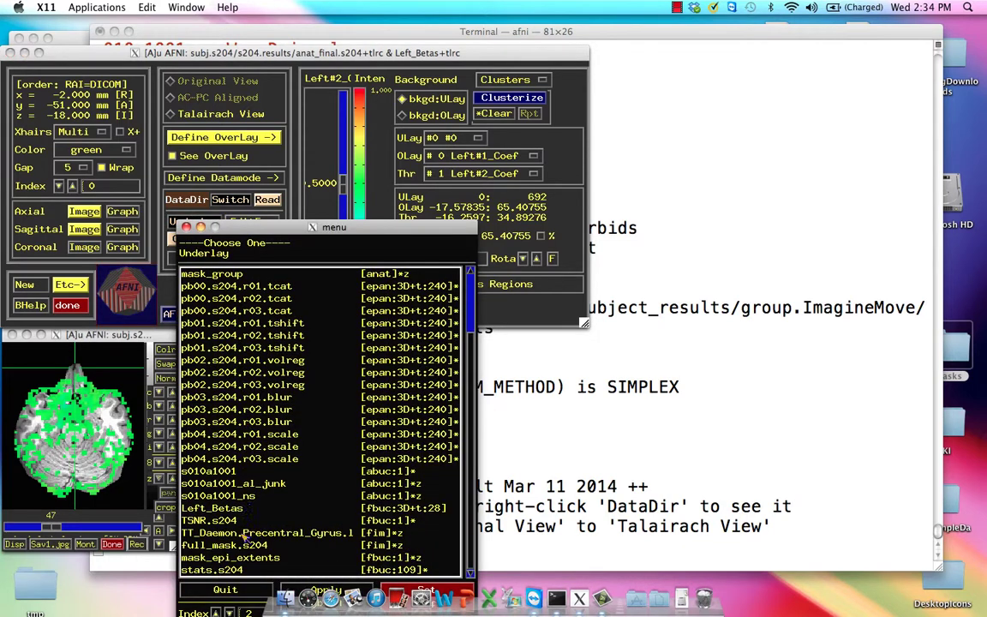
double_click(214, 508)
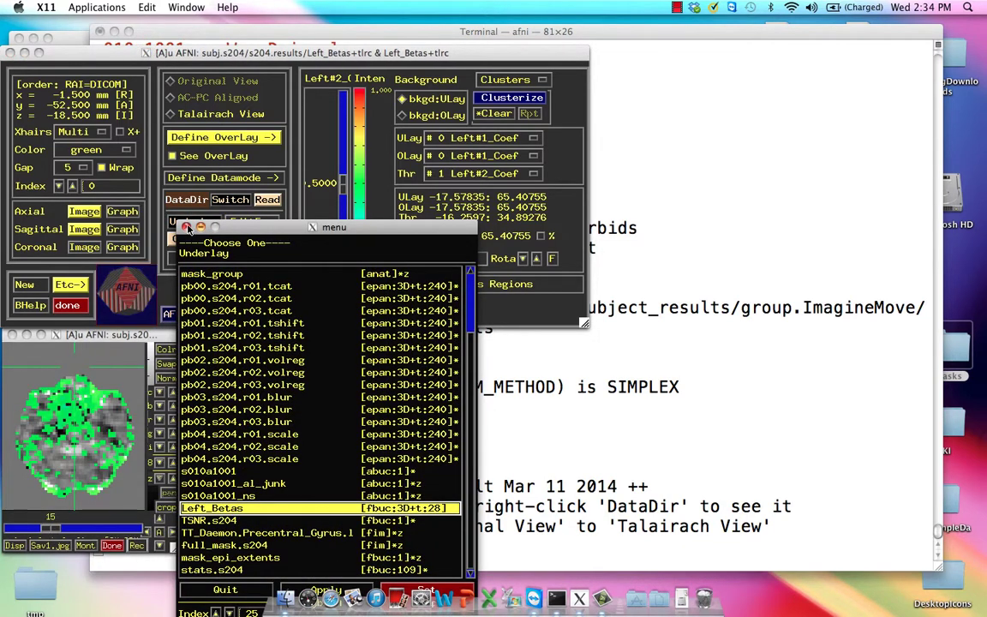
click(122, 230)
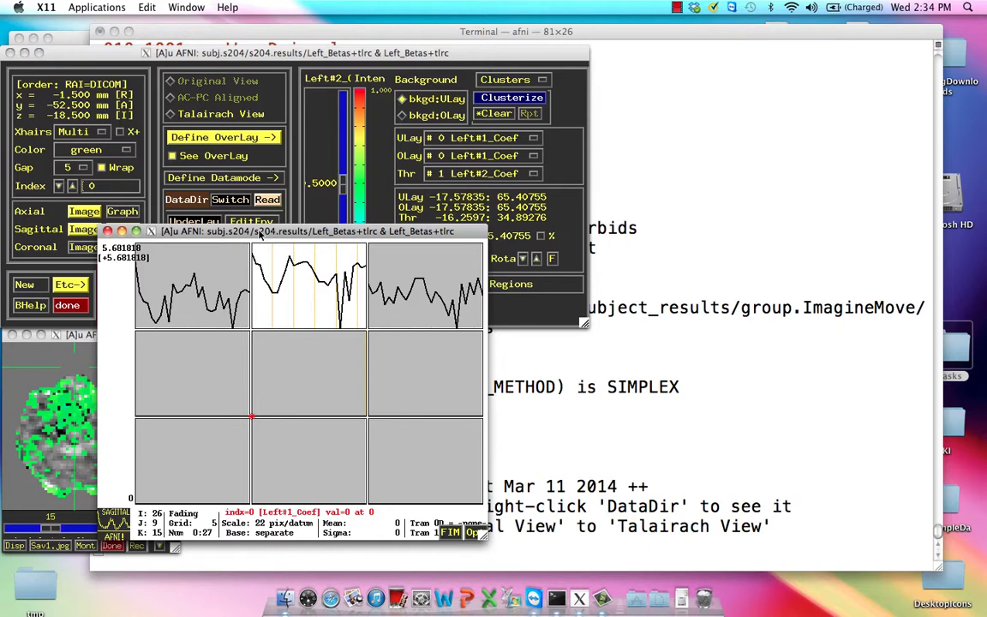
Move the graph window aside and step through the beta trials at a brain voxel
drag(236, 216, 531, 226)
click(298, 353)
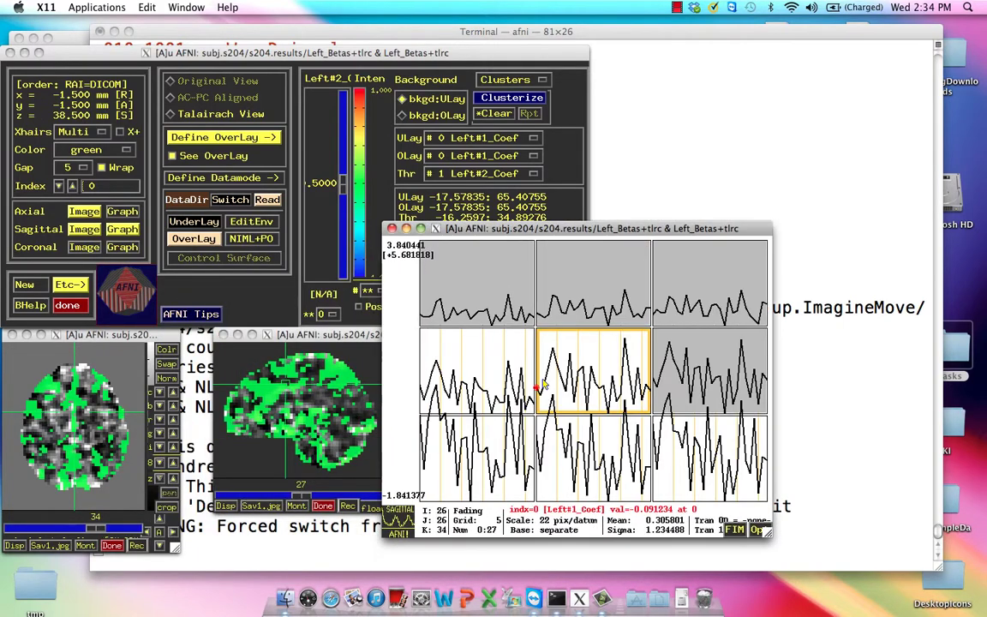
key(v)
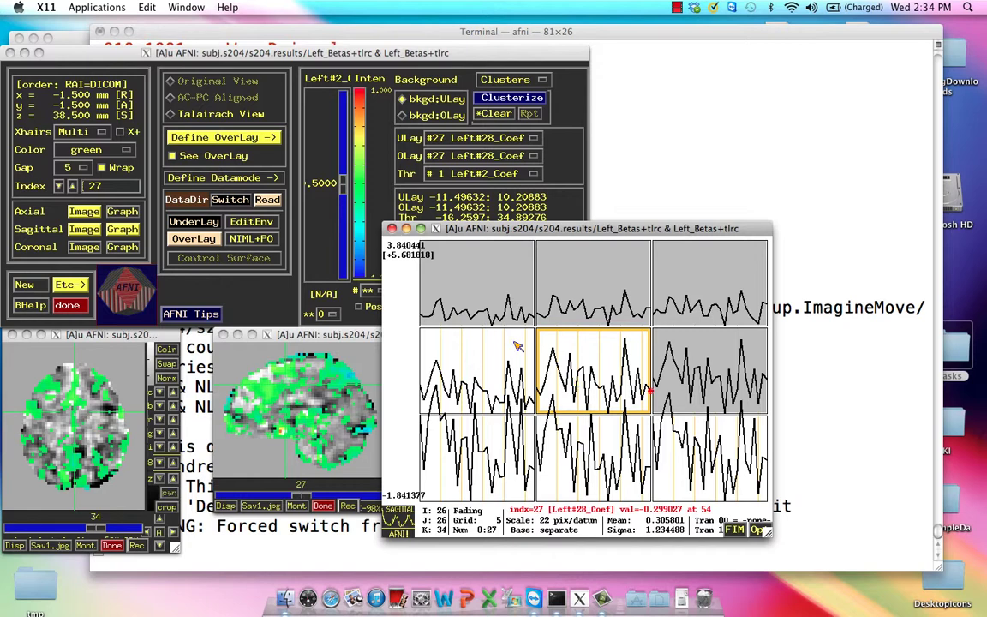
Place the crosshair on the right M1 voxel near x=-37.5, y=22.5, z=56.5
click(319, 391)
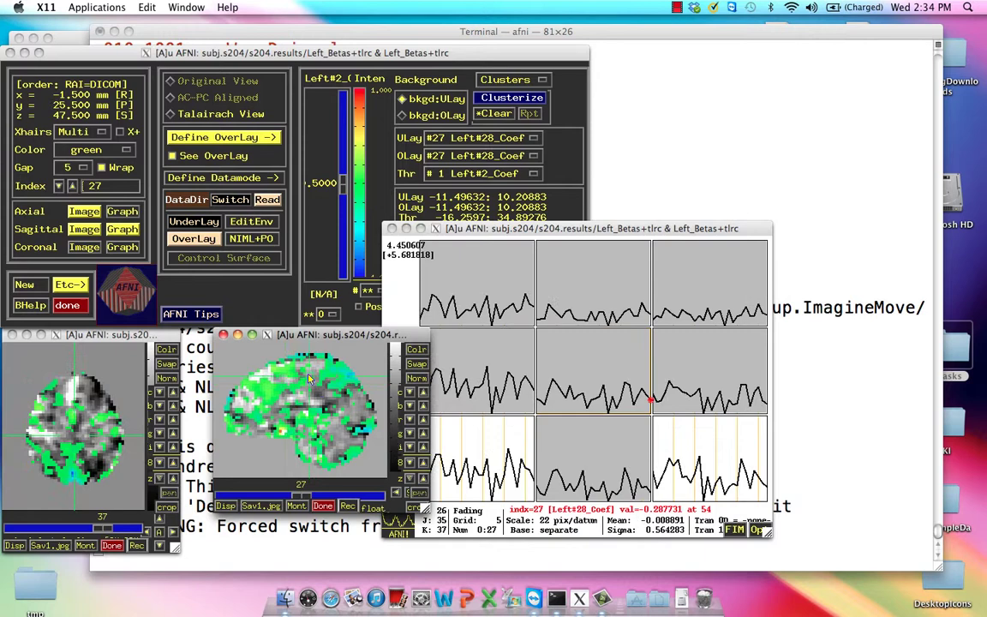
click(114, 431)
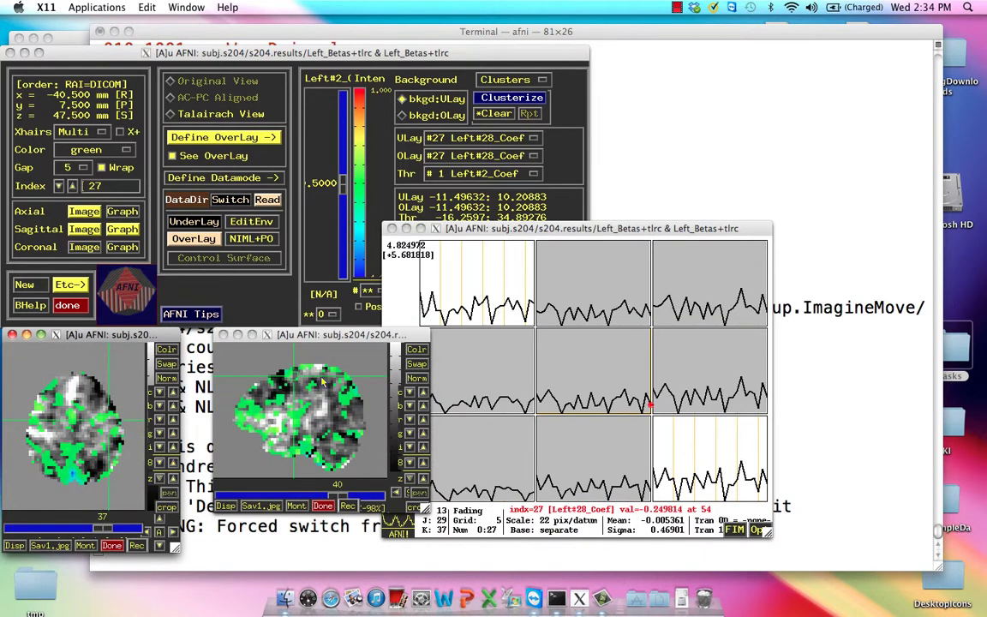
click(112, 420)
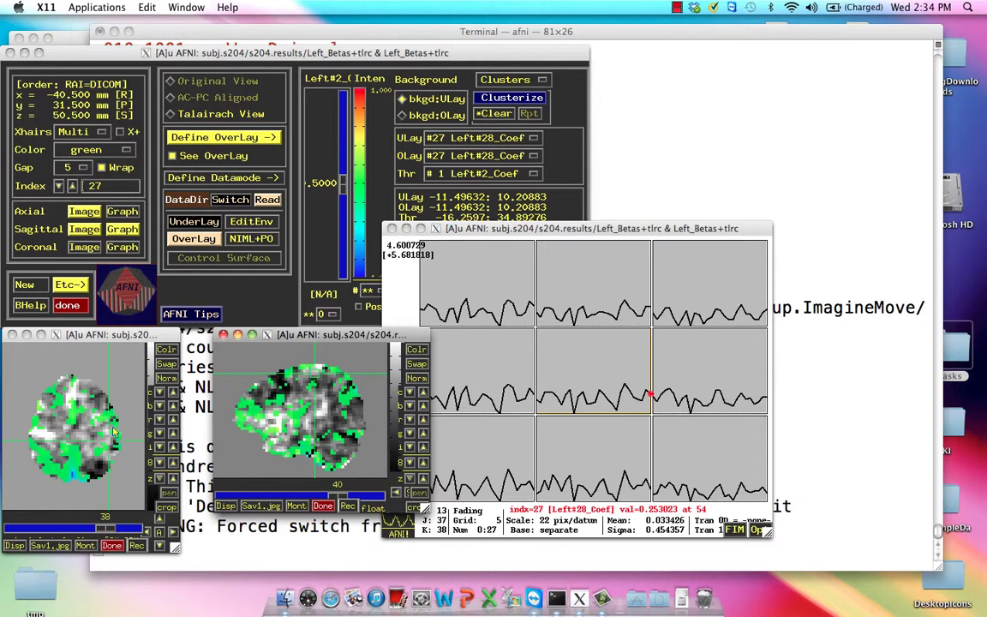
click(114, 433)
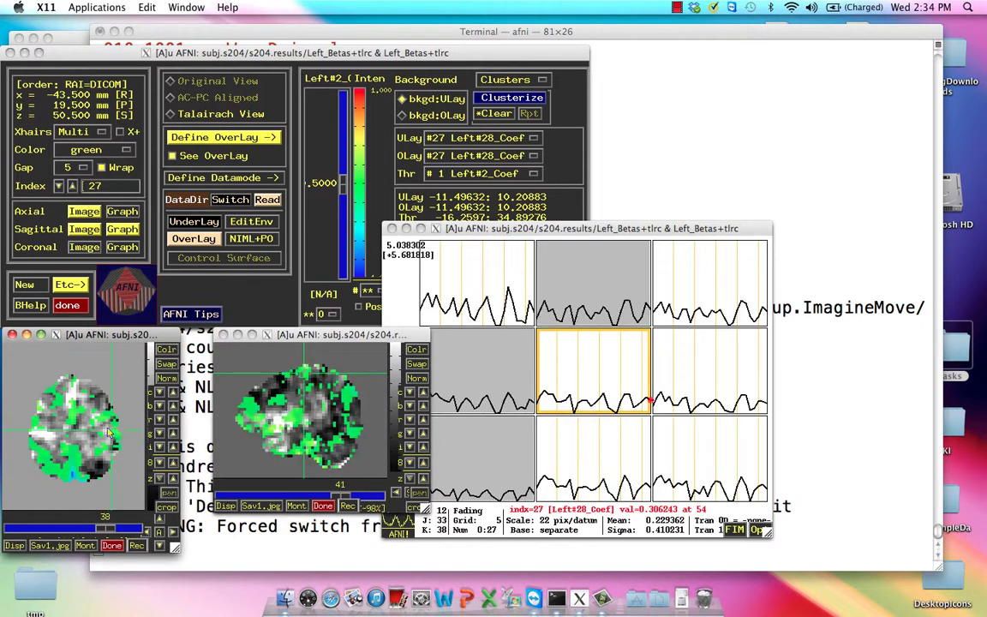
click(109, 433)
click(253, 355)
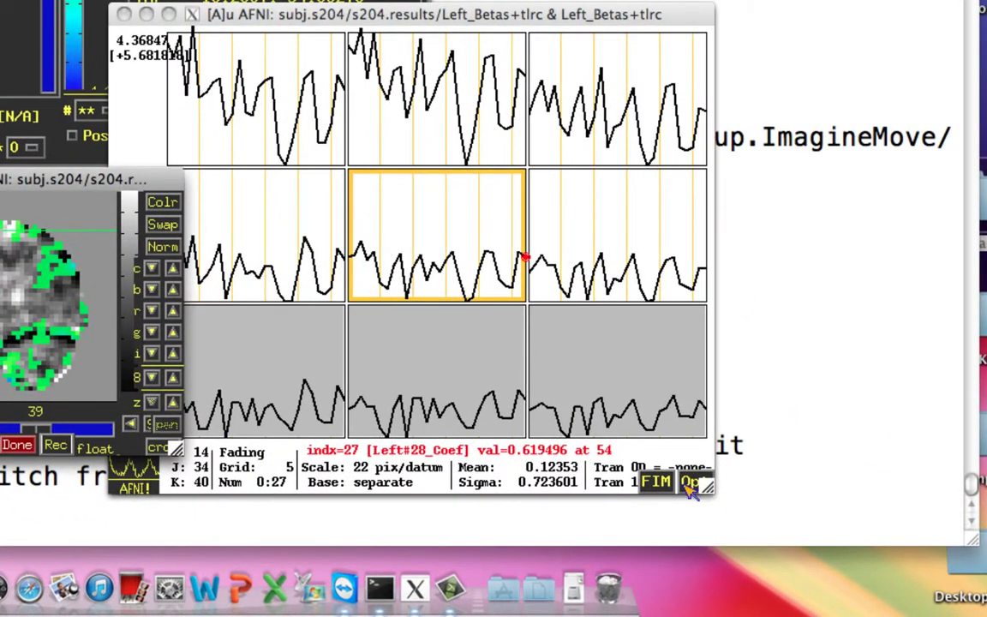
Set the centre voxel's beta series as the FIM ideal
click(694, 487)
click(694, 487)
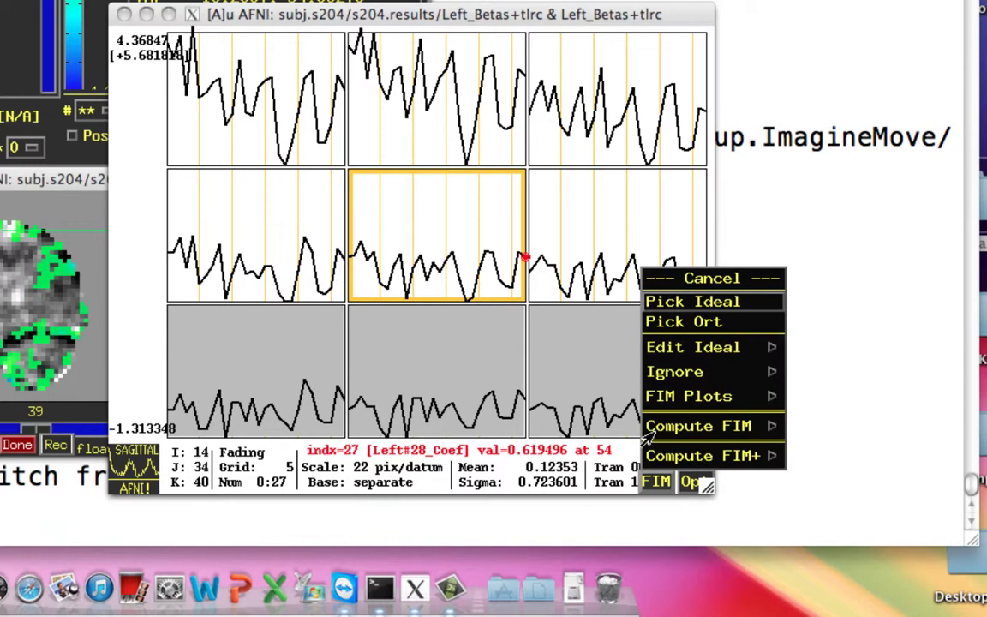
mouse_move(681, 353)
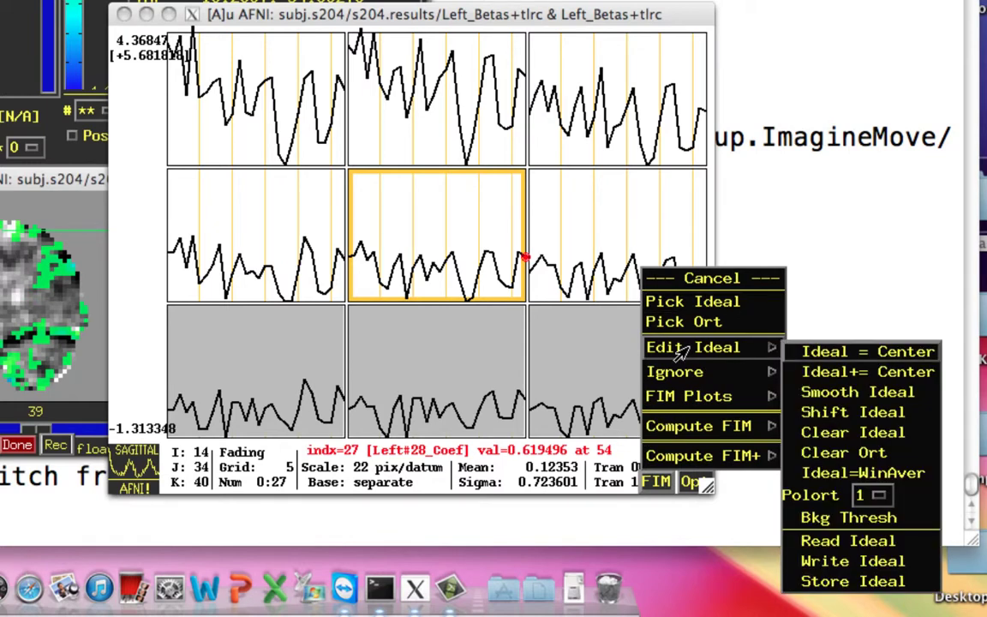
click(814, 352)
Write the ideal time series to the file RightM1.1D
click(653, 483)
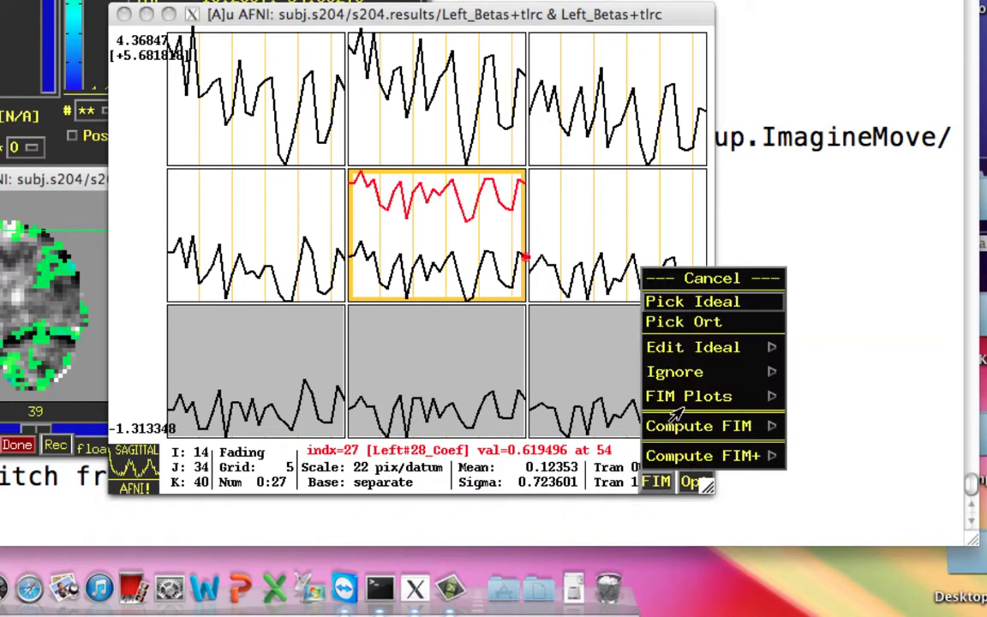
mouse_move(678, 356)
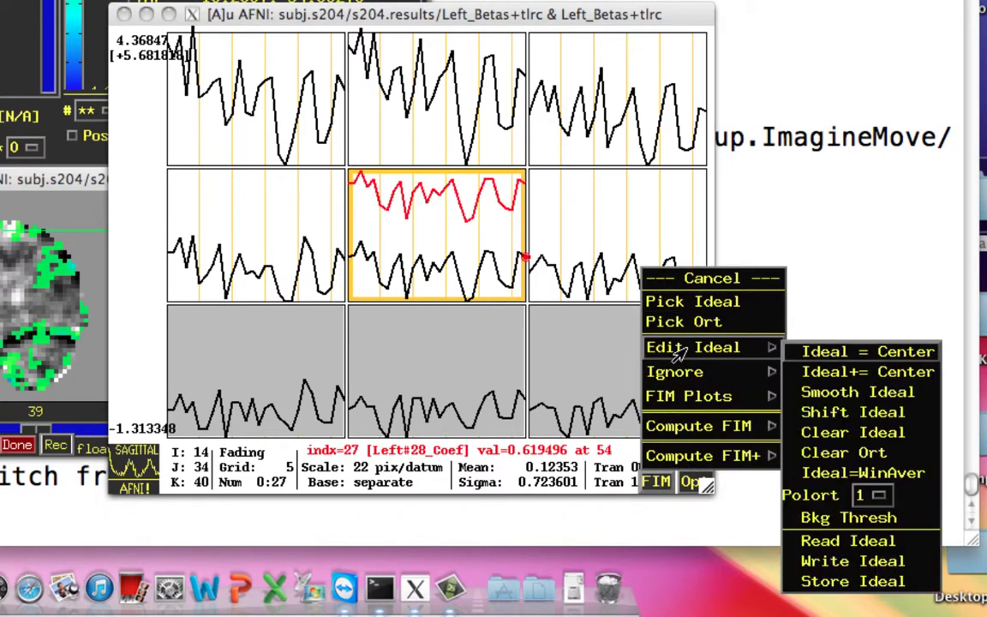
click(850, 562)
text(RightM)
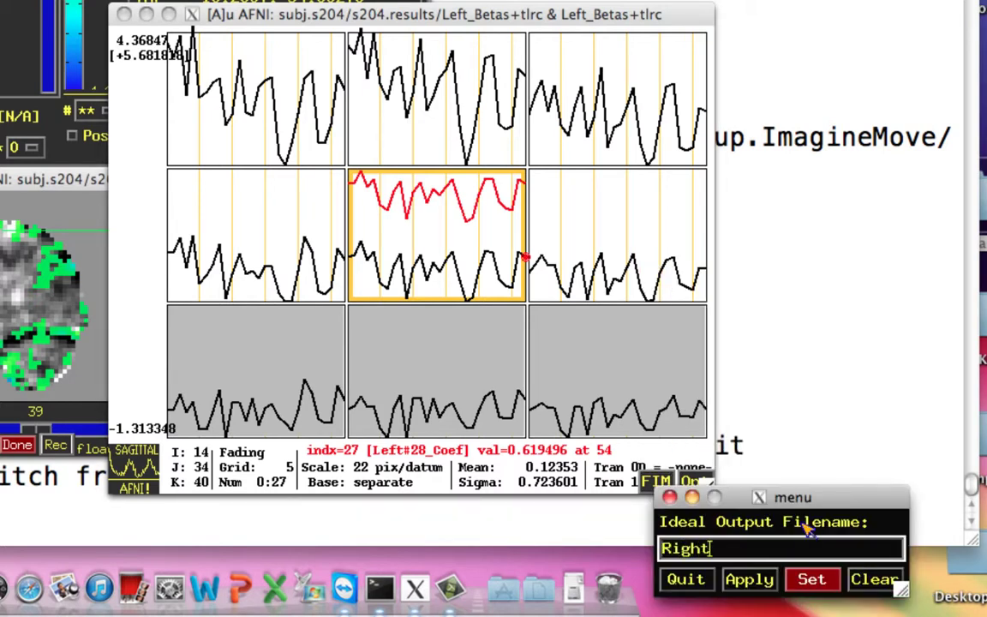
text(1.1D)
click(806, 580)
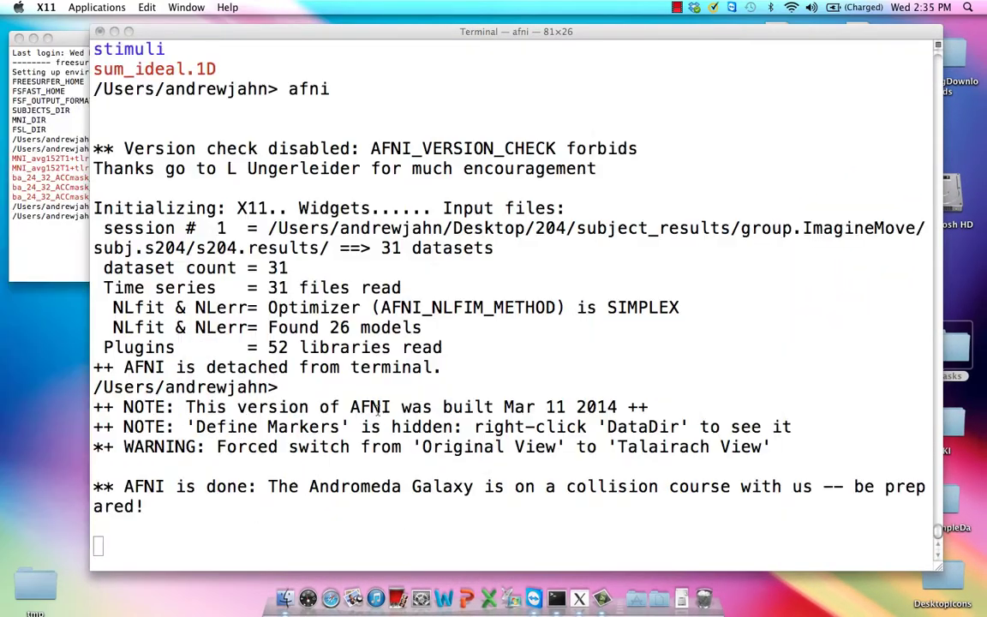
Plot the saved RightM1.1D beta series with 1dplot
key(Return)
text(1dplot )
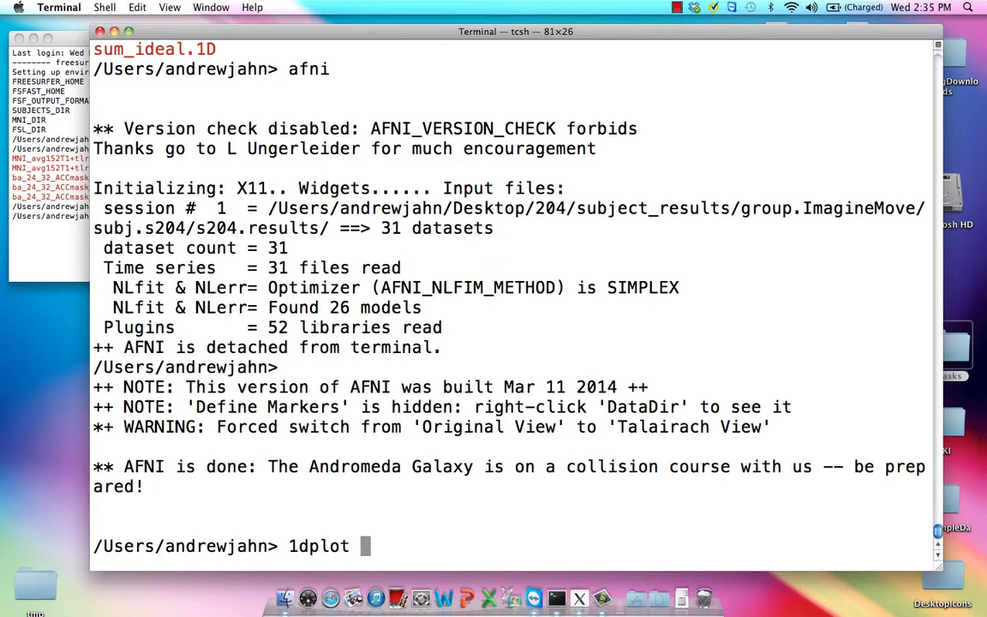
text(RightM1.1D)
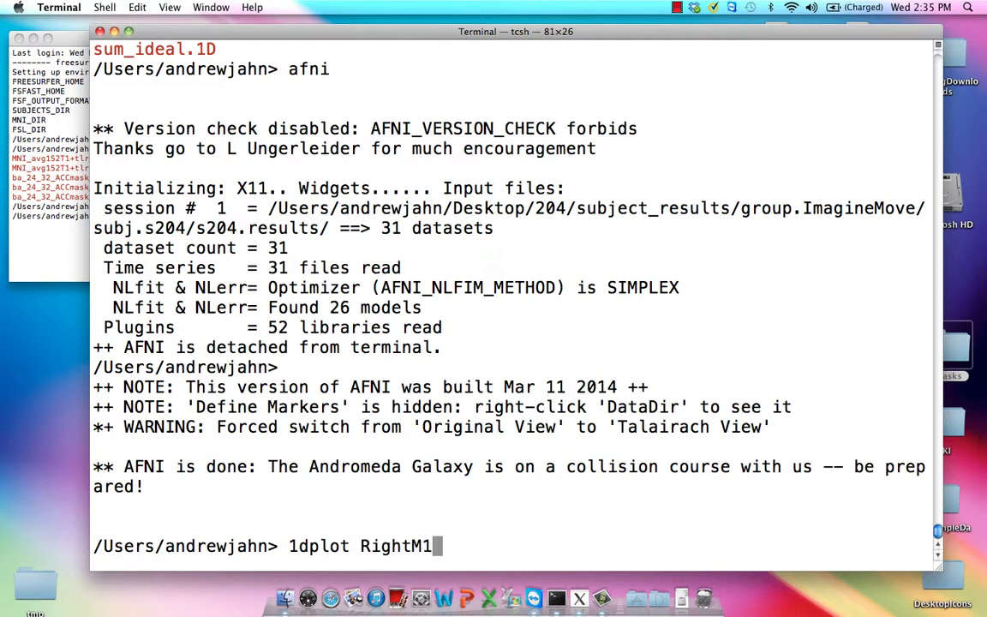
key(Return)
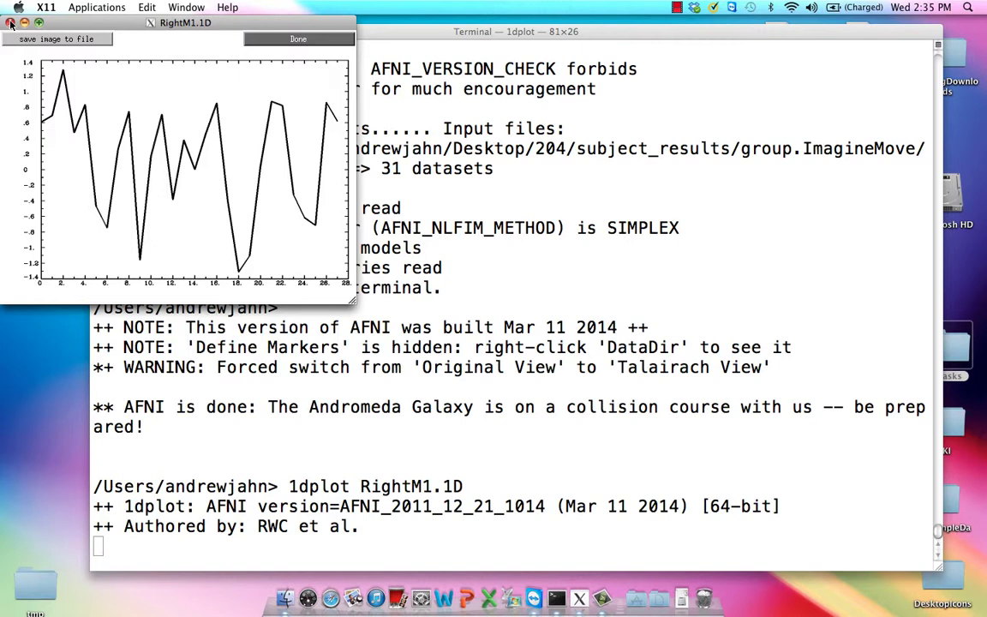
Close the plot and run 3drefit -TR 2 on Left_Betas+tlrc
click(10, 23)
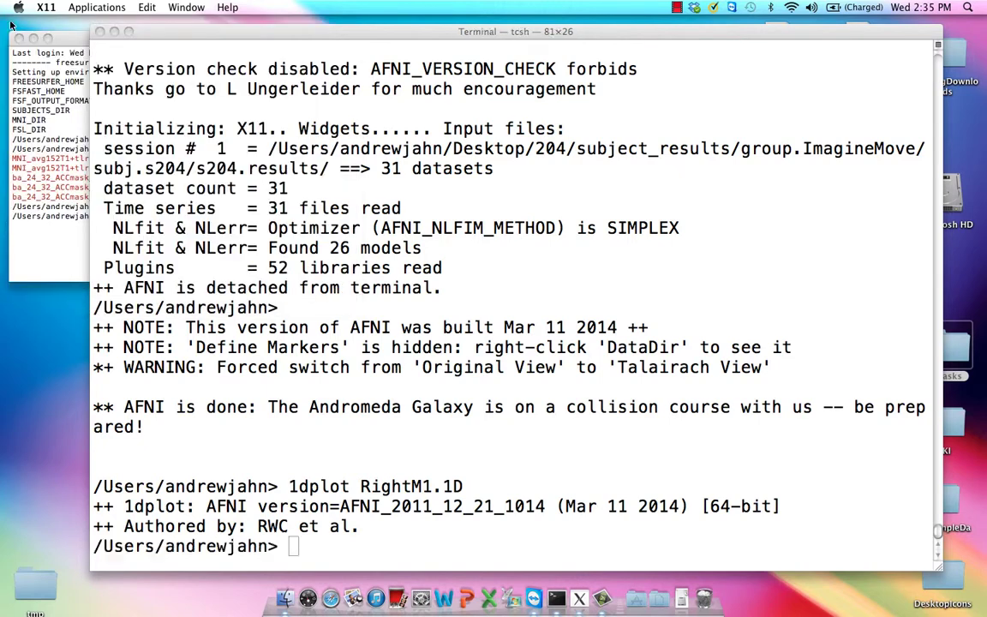
click(276, 305)
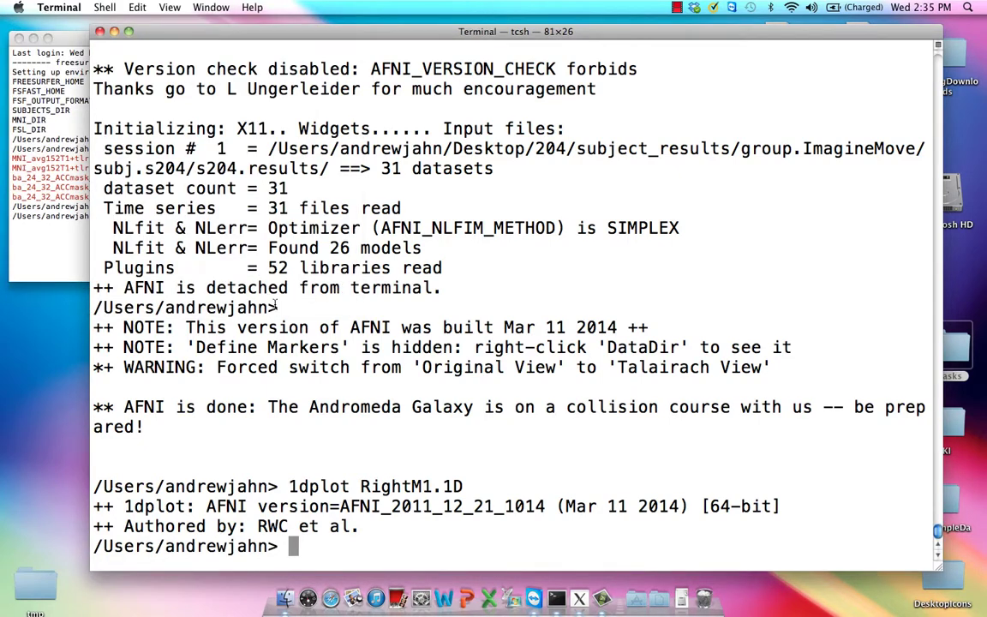
text(3d)
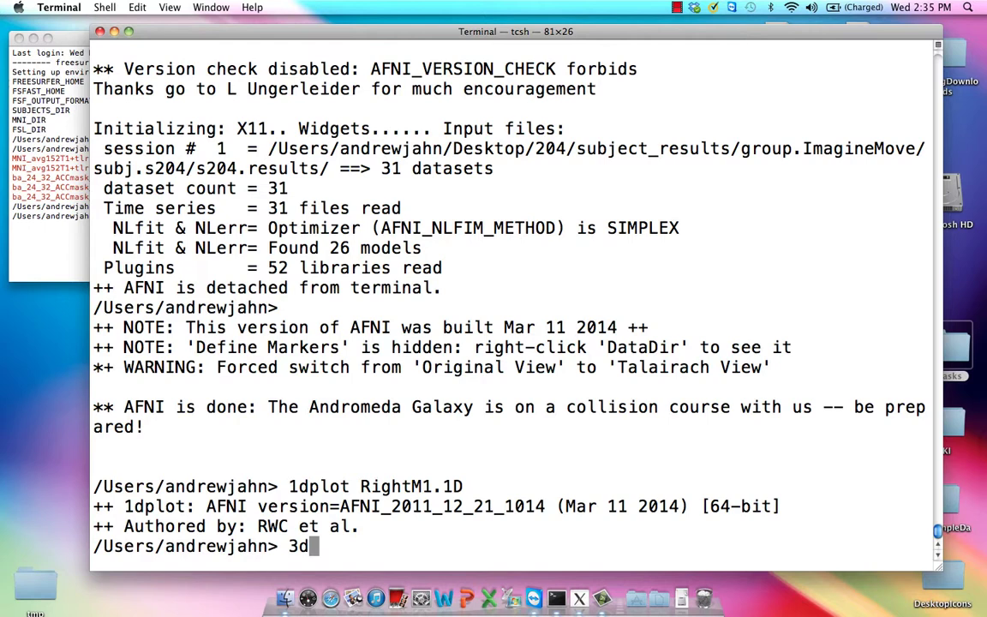
text(refit -)
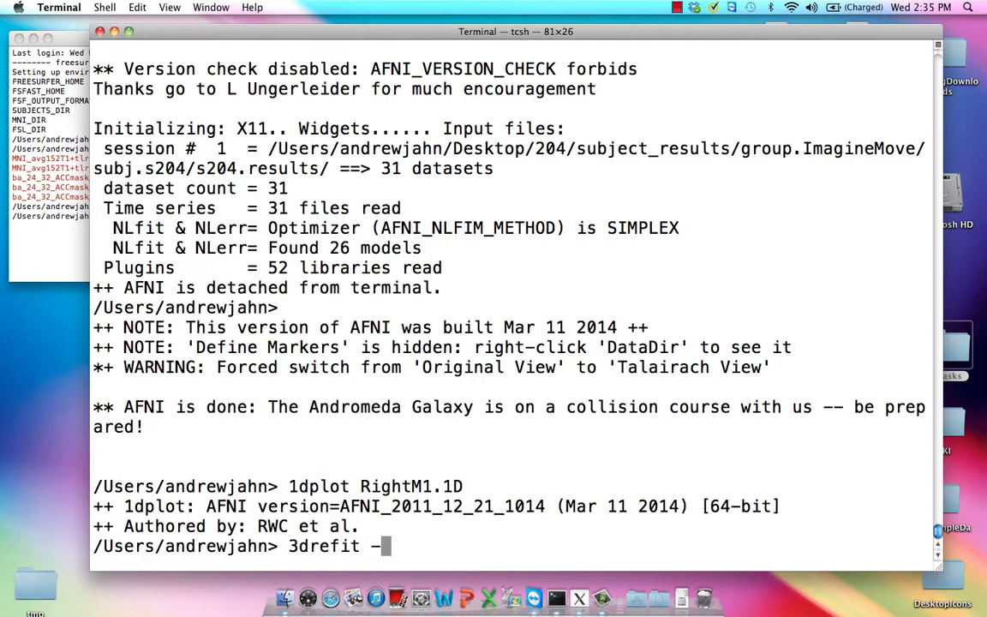
text(TR 2 )
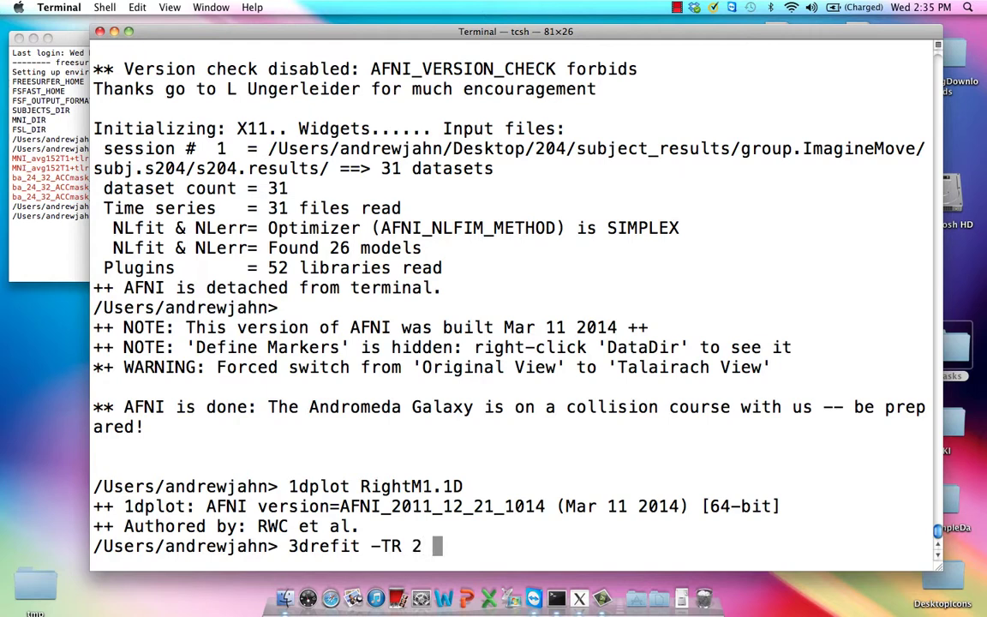
text(Left)
key(Tab)
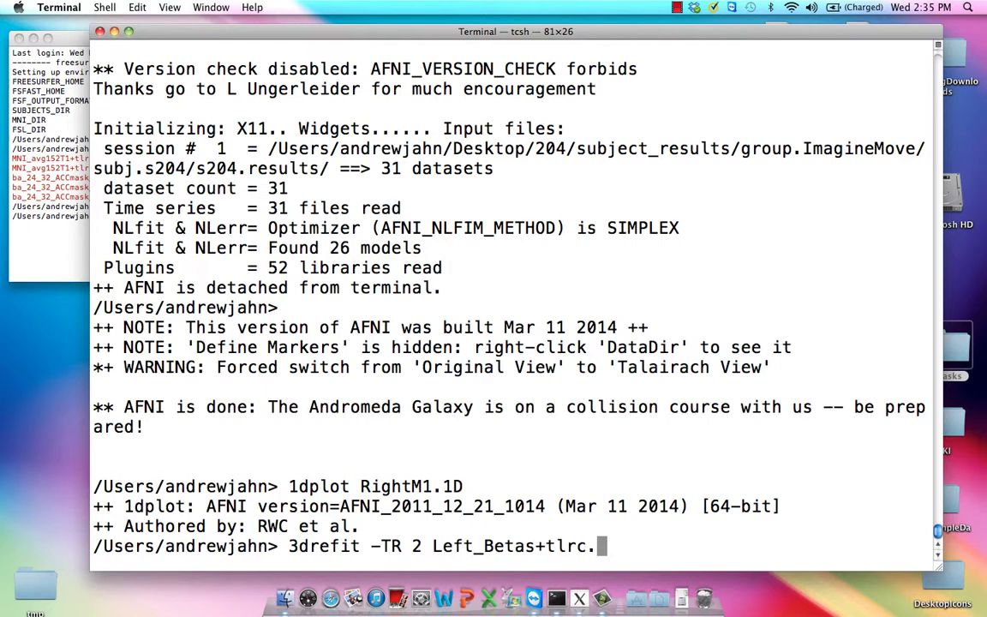
key(Return)
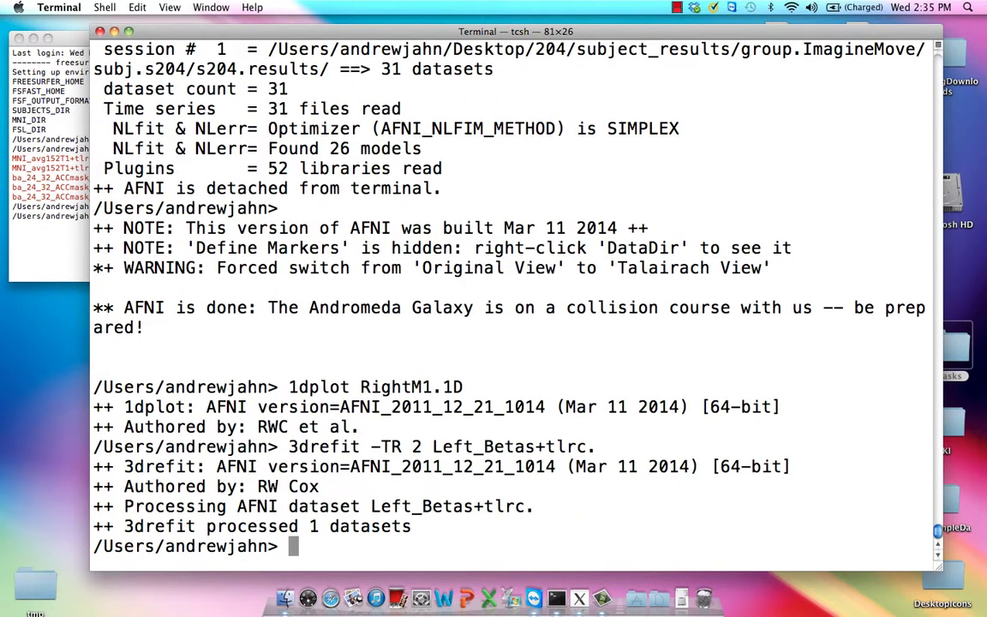
Start a 3dfim+ command with input Left_Betas+tlrc., -polort 1 and ideal file RightM1.1D
text(3d)
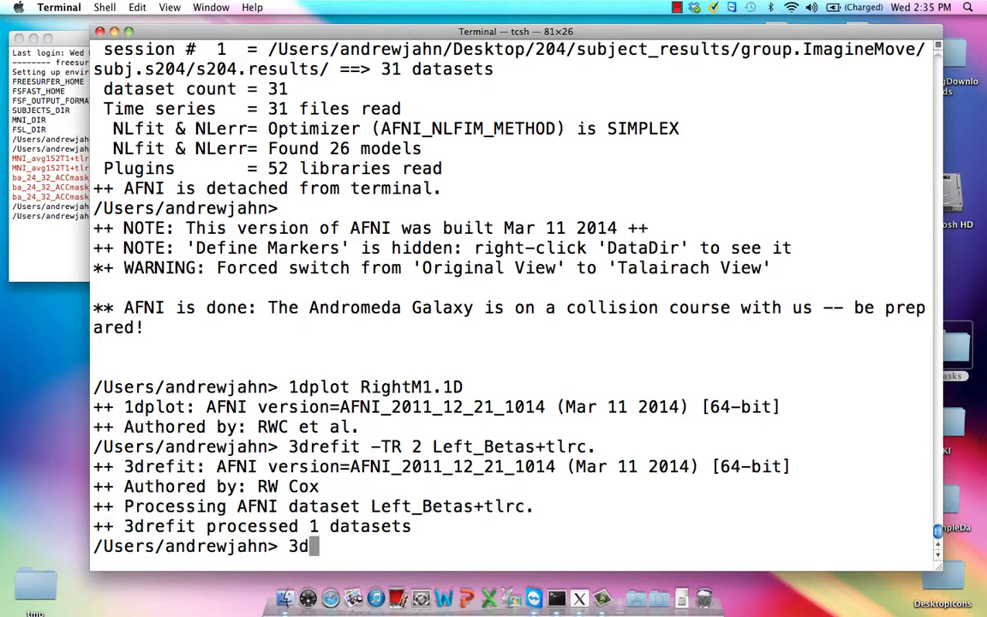
text(fim+ )
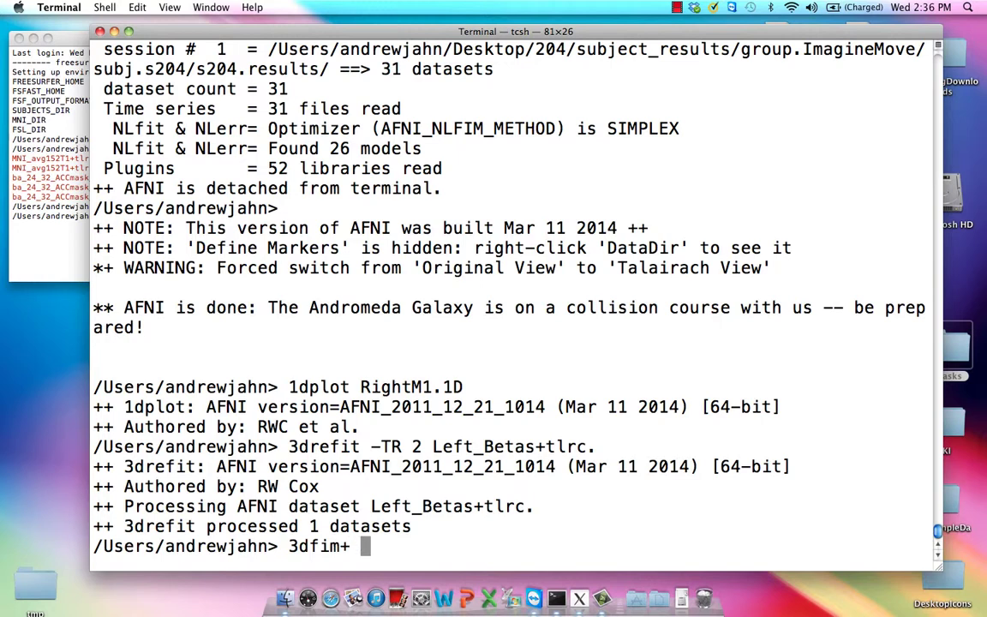
text(-in)
key(BackSpace)
key(BackSpace)
text(input Left_)
key(Tab)
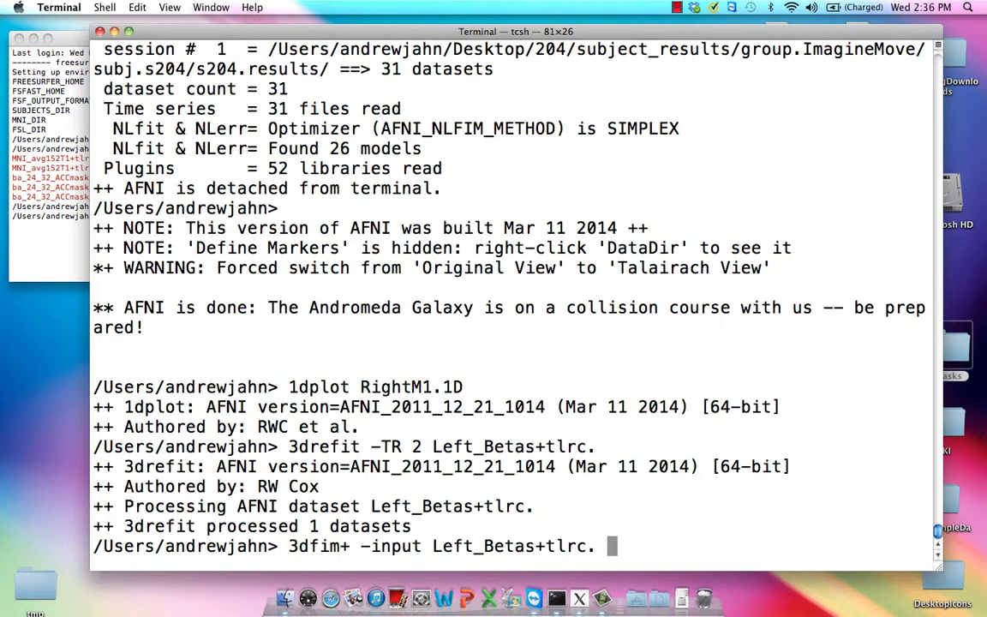
text(-polort 1 -ideal_file Right)
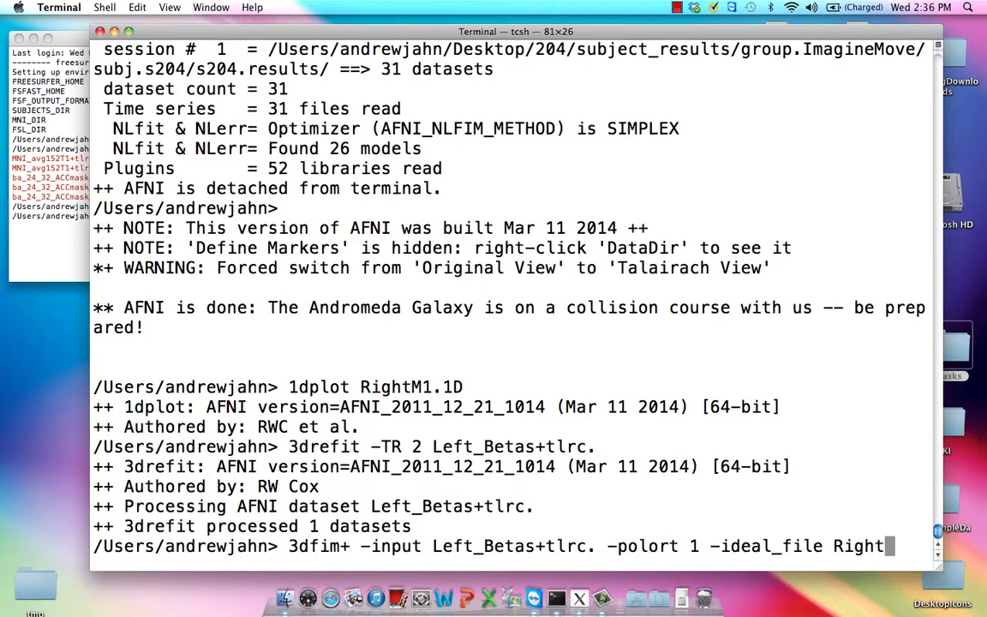
text(M1)
key(BackSpace)
key(Tab)
Add -out Correlation and -bucket RightM1_BetaSeries, then run the correlation
text(-out Corrle)
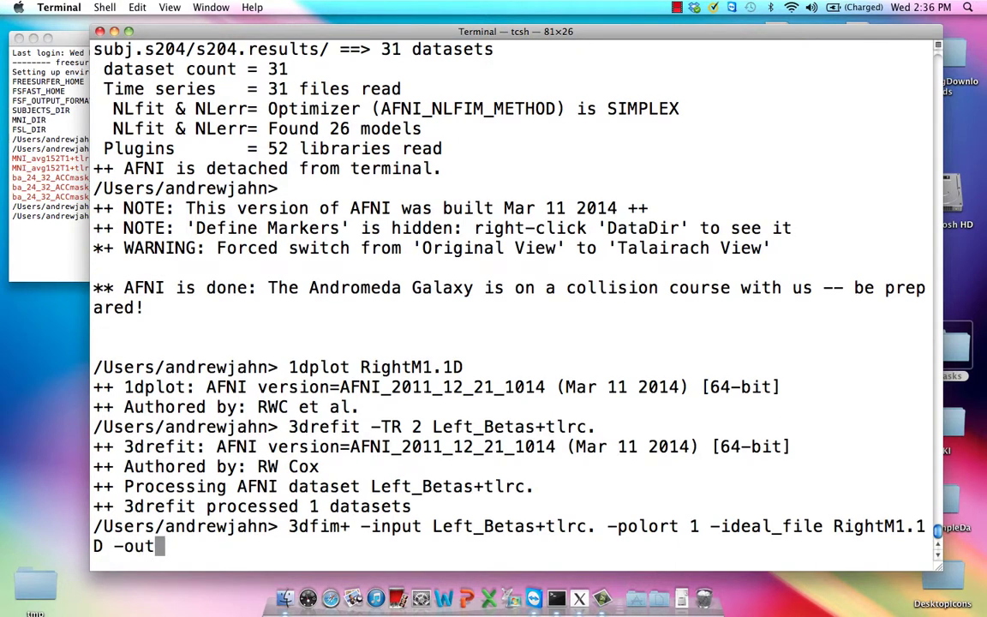
key(BackSpace)
key(BackSpace)
text(elation )
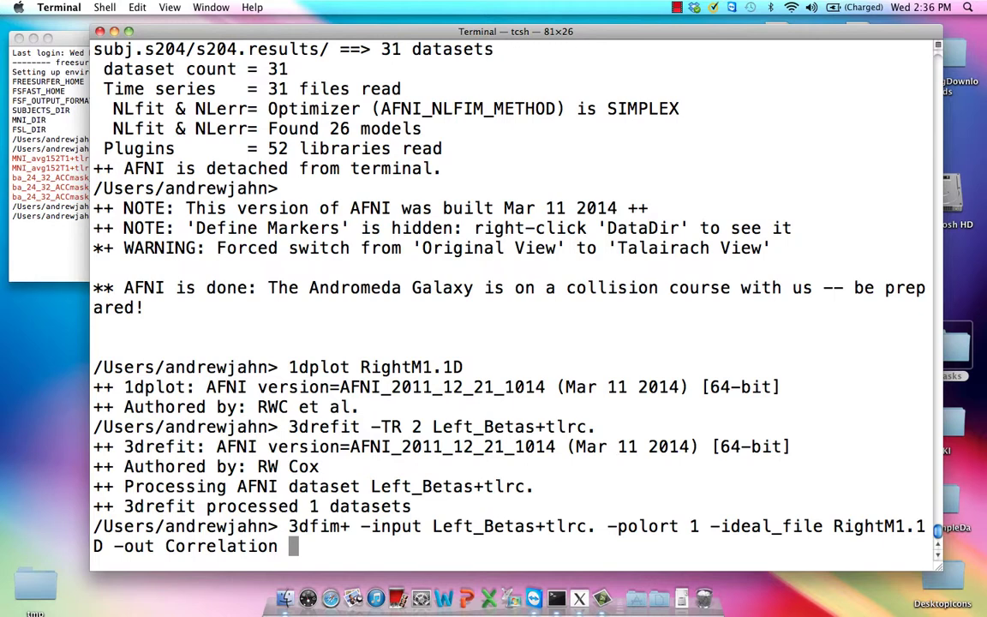
text(-bucket )
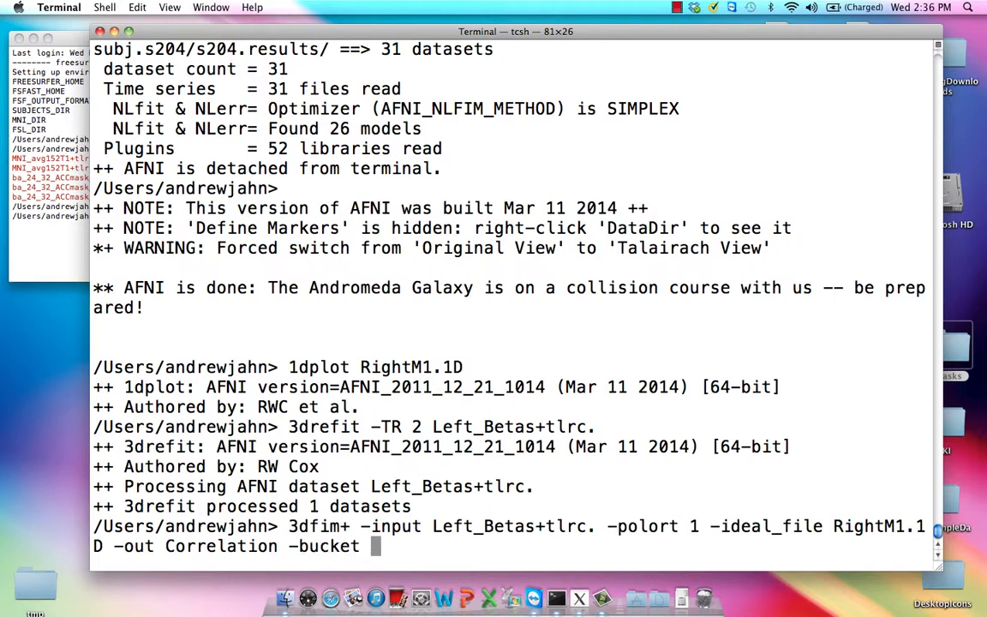
text(RightM1)
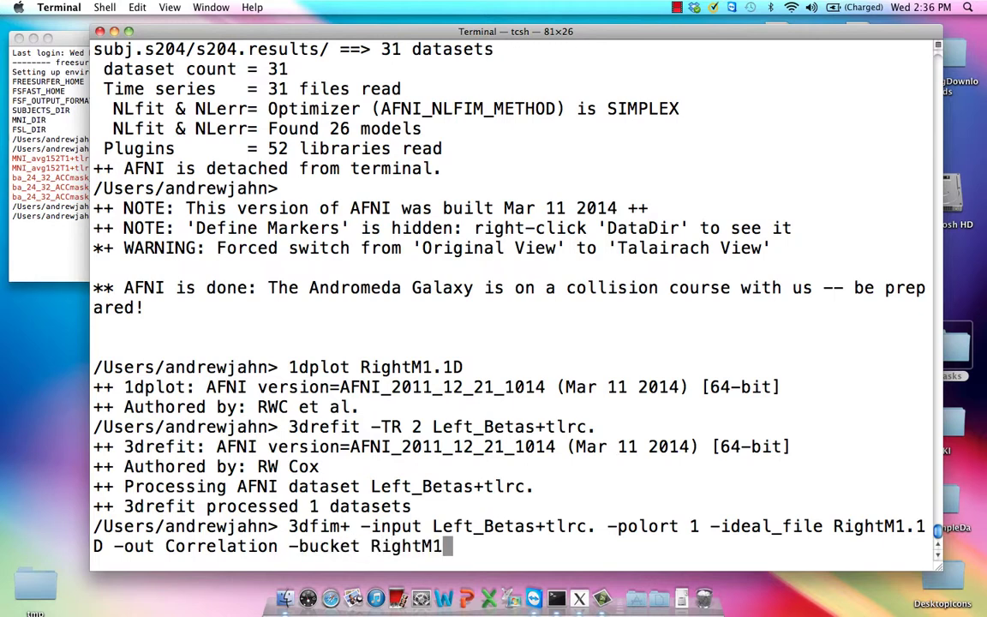
text(_Beta)
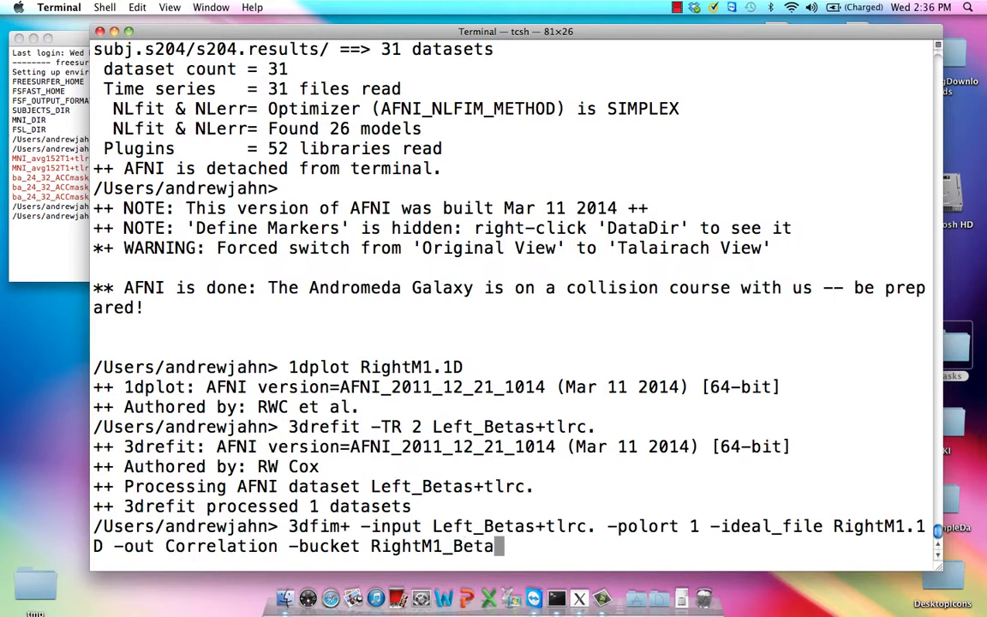
text(Series)
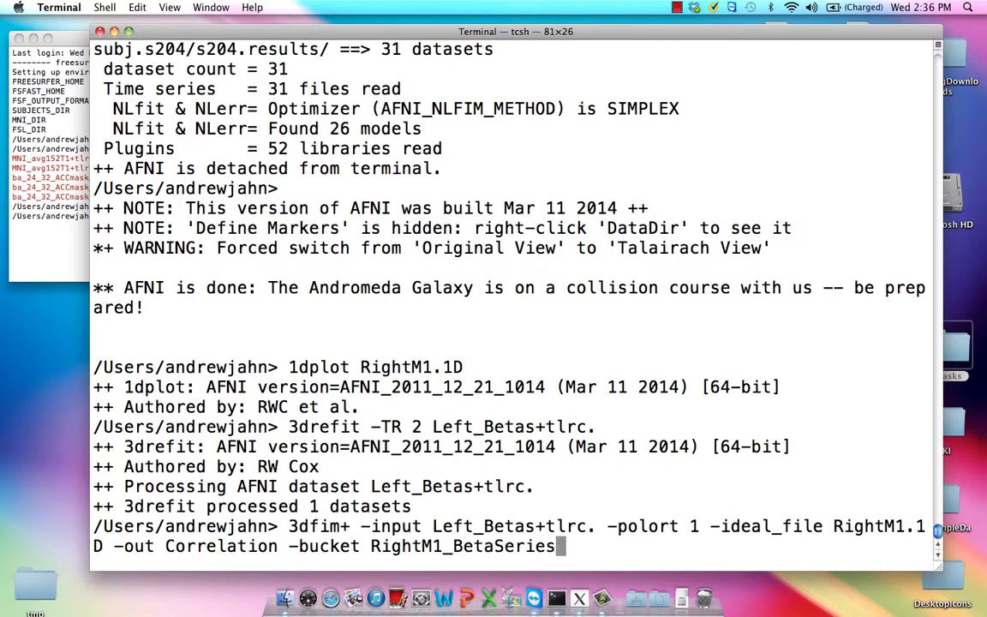
key(Return)
Launch AFNI on anat_final.s204+tlrc. with RightM1_BetaSeries+tlrc. as the overlay
text(afni ana)
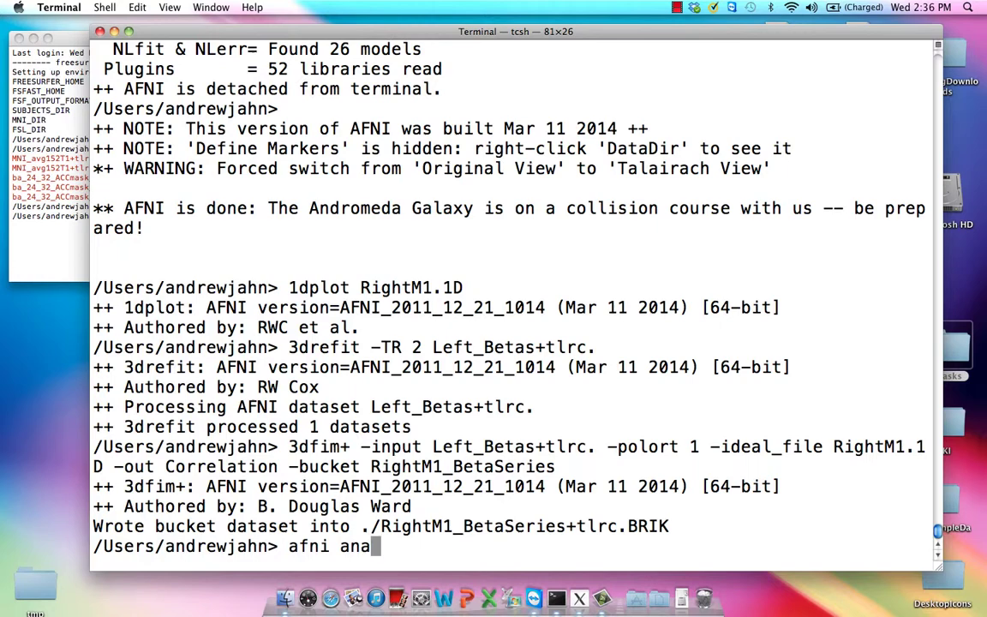
key(Tab)
text(RightM1)
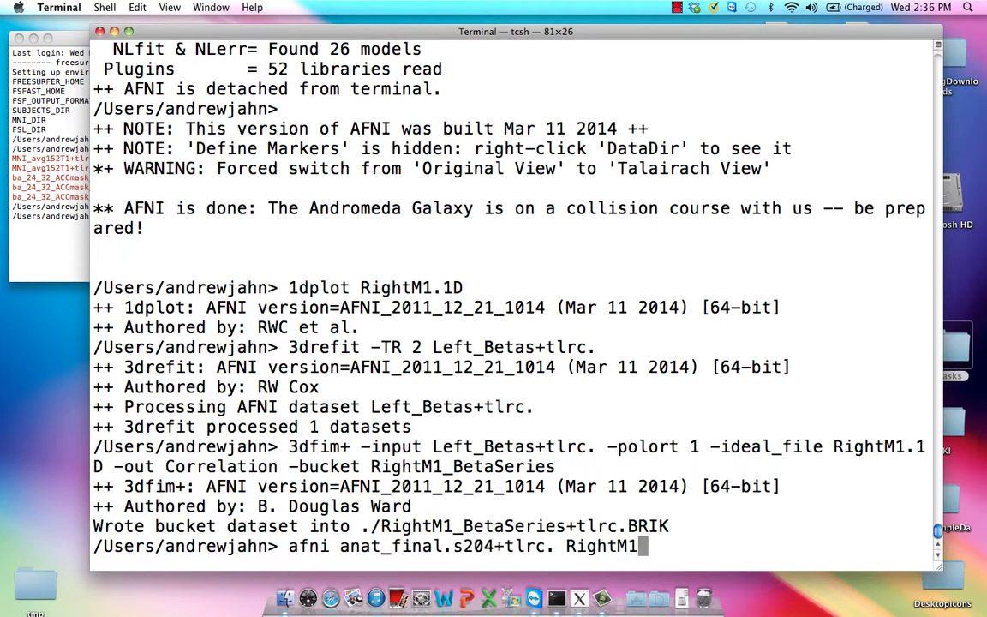
text(_B)
key(Tab)
key(Return)
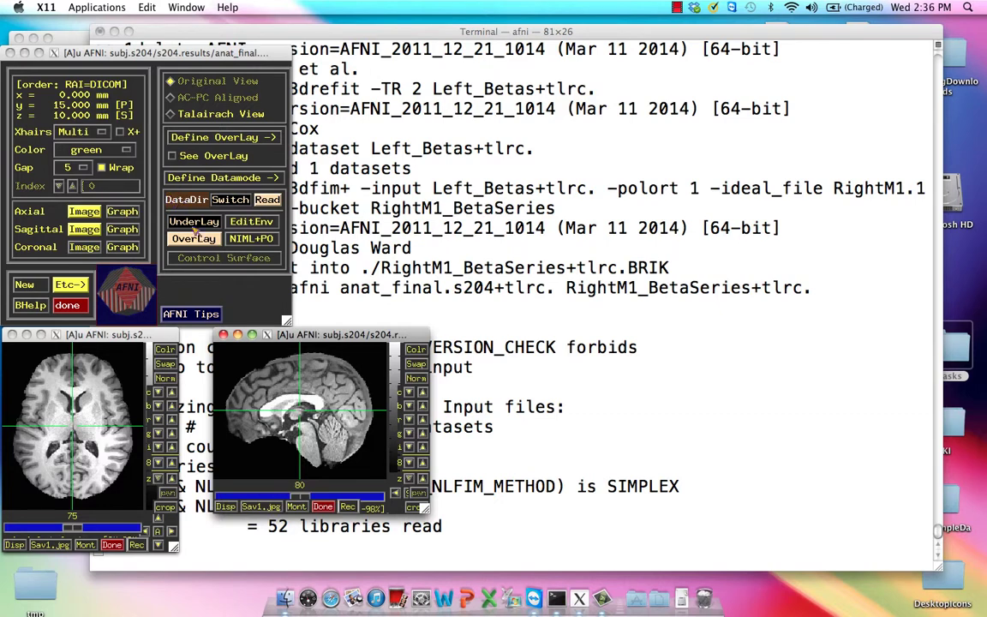
click(194, 238)
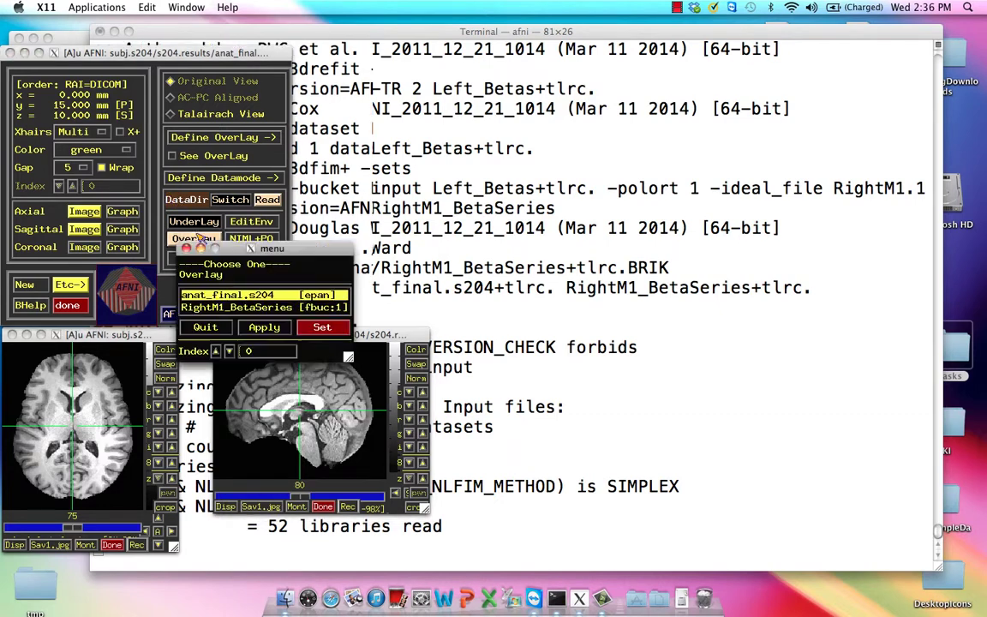
click(217, 308)
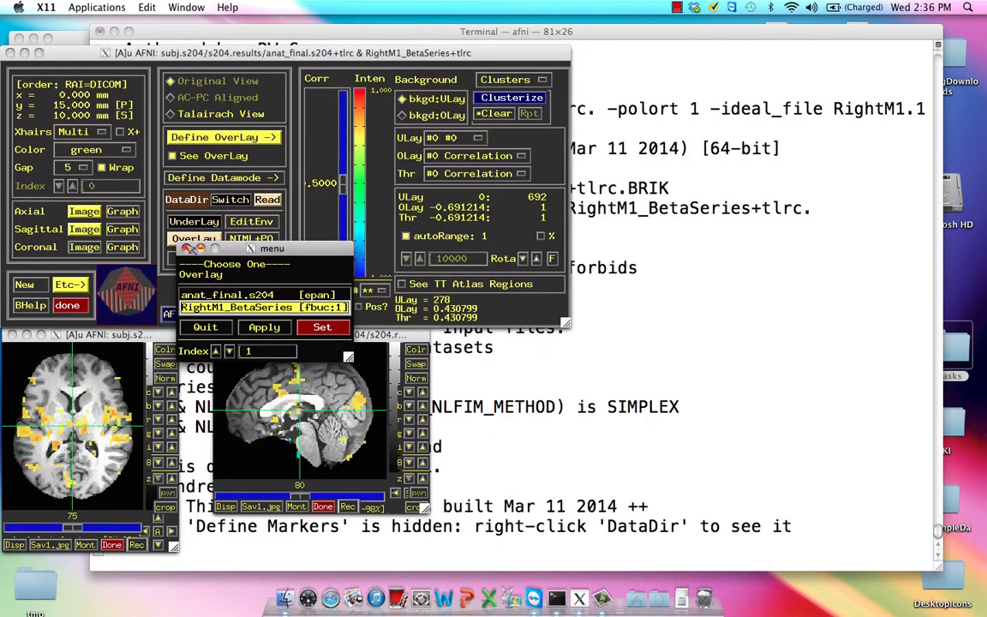
click(190, 249)
Inspect correlation values across both hemispheres, ending at about 0.91 near the right motor seed
click(106, 435)
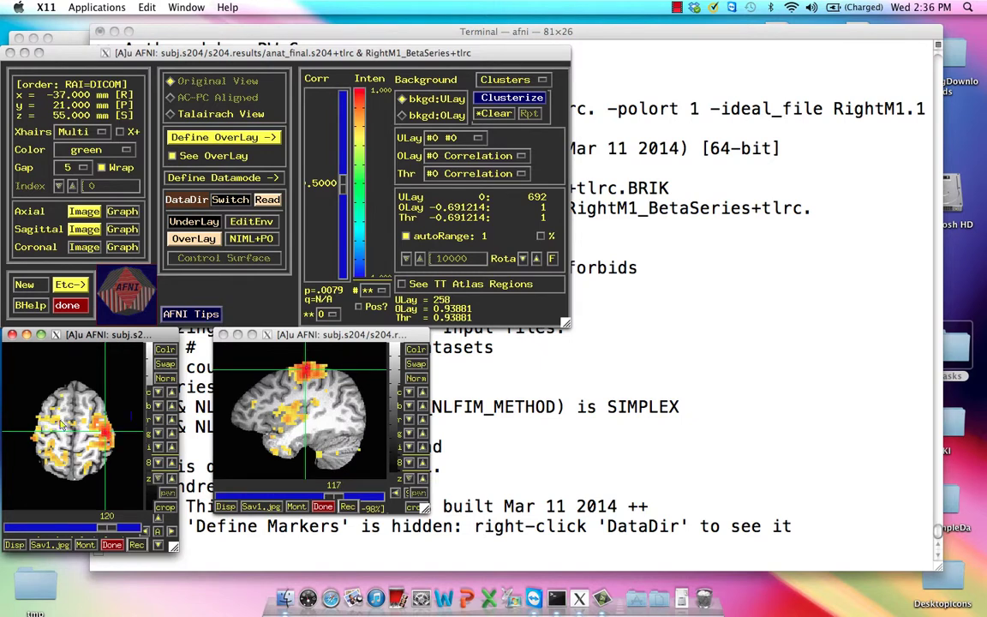
click(41, 399)
click(301, 377)
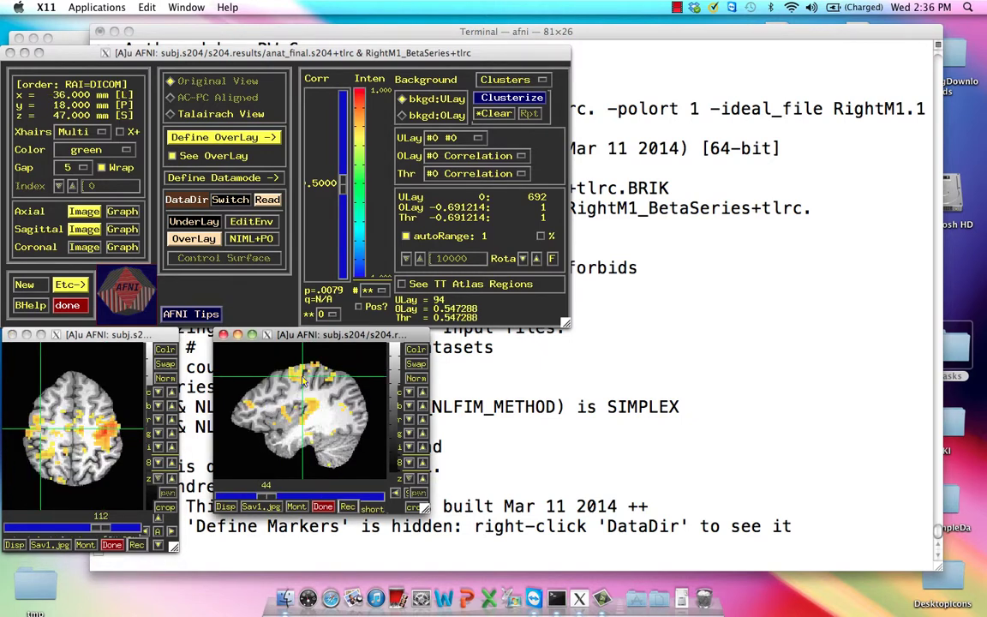
click(300, 377)
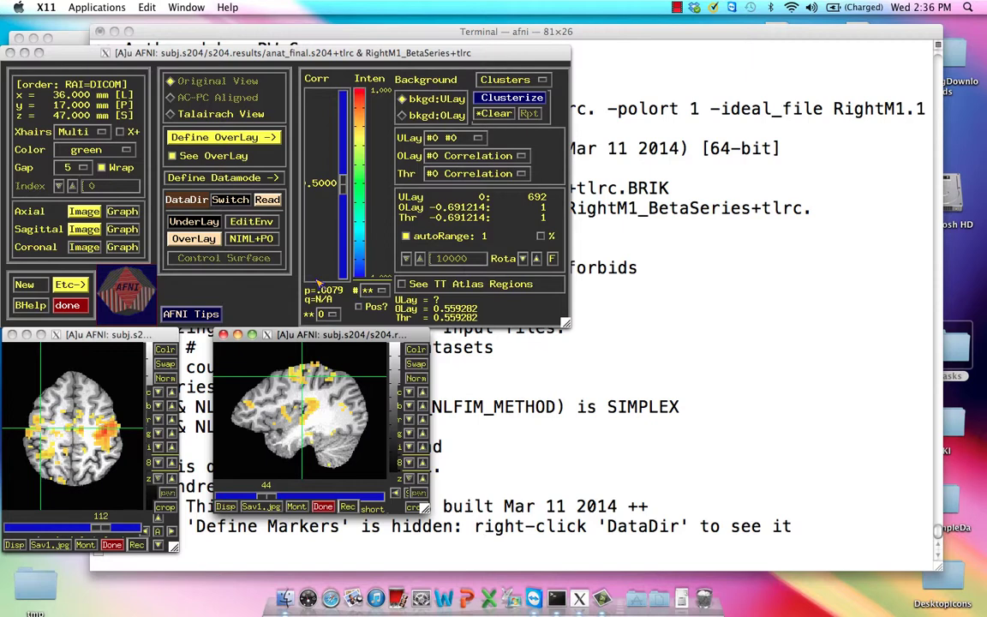
click(104, 434)
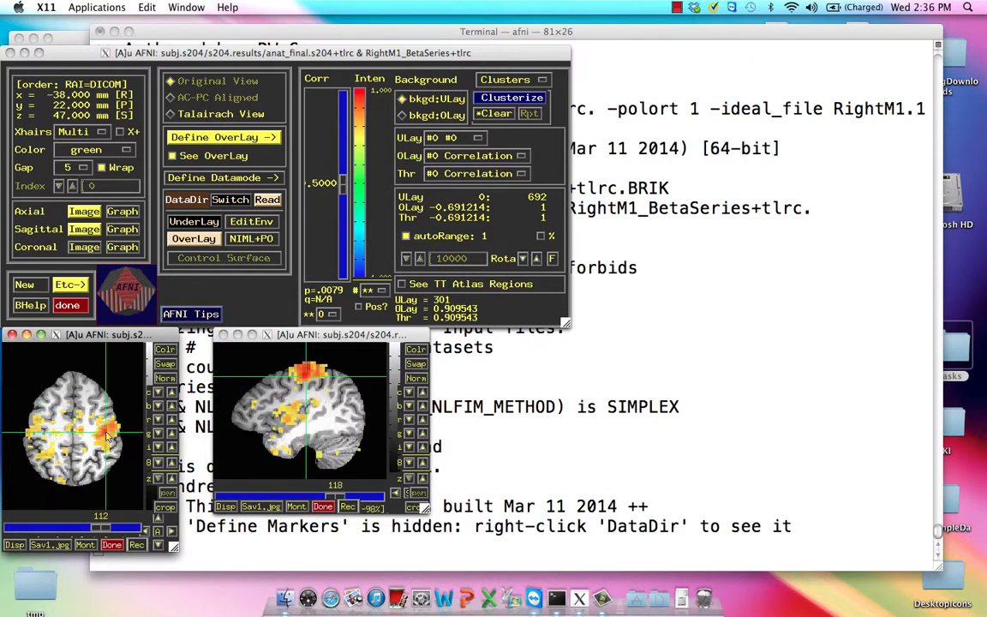